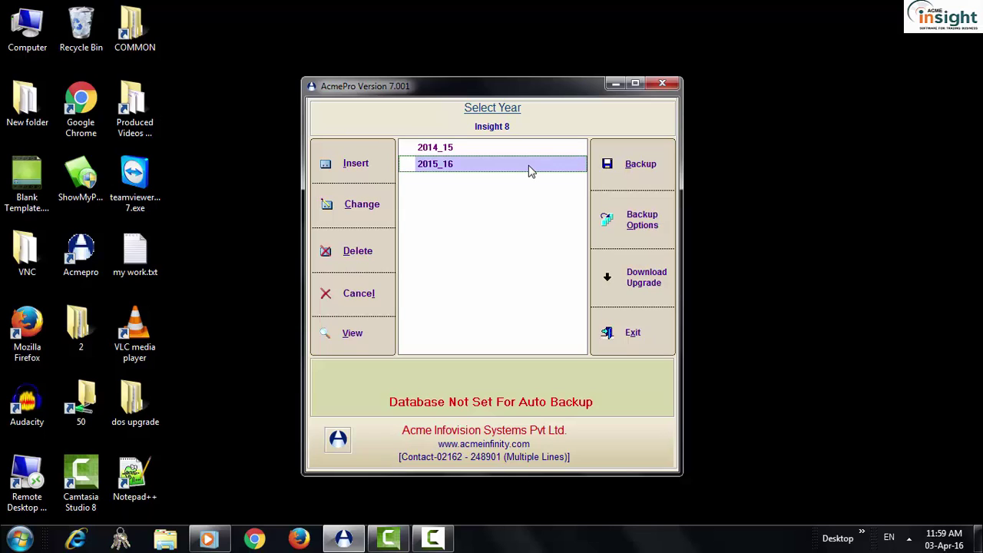
- Select and open the 2015_16 financial year from the Select Year list
key(Up)
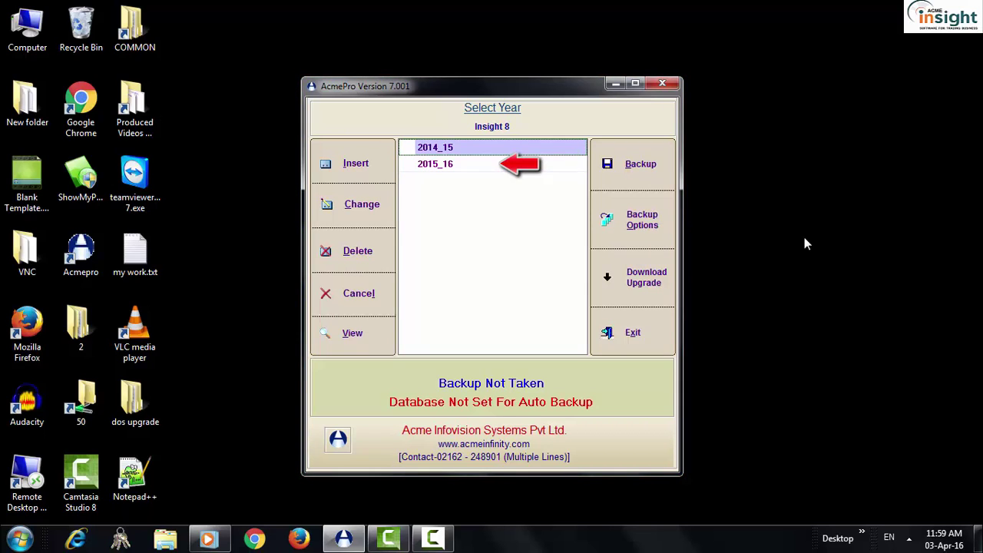
click(528, 169)
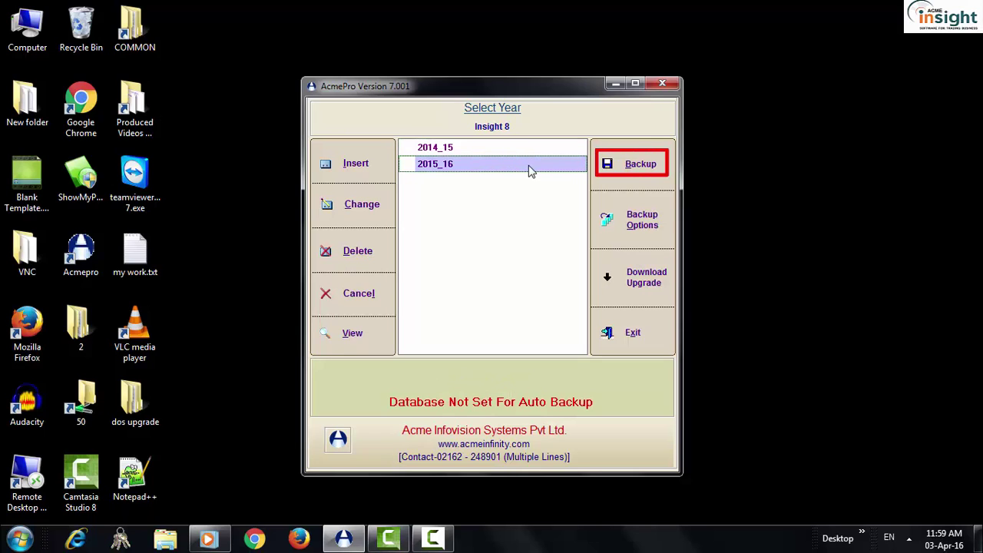
double_click(528, 166)
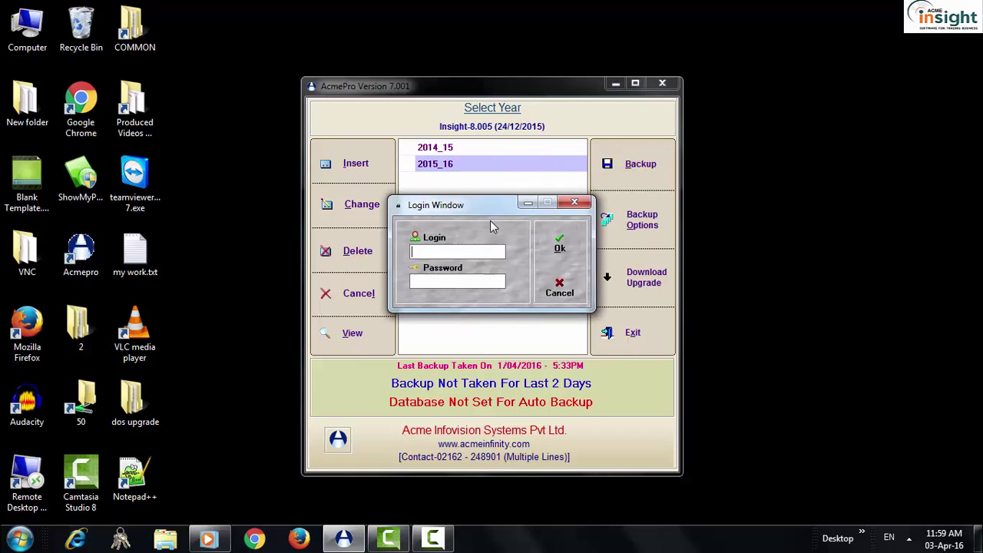
- Enter the login name and the account password in the Login Window
text(master)
key(Tab)
text(master)
click(560, 243)
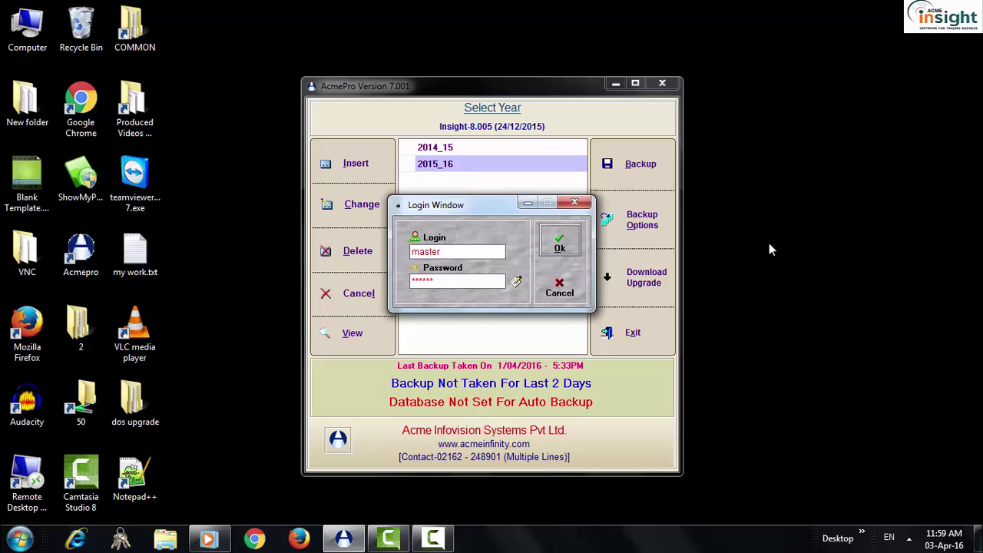
- Log in and choose D:\Acmewin\Backup as the main backup folder
click(569, 244)
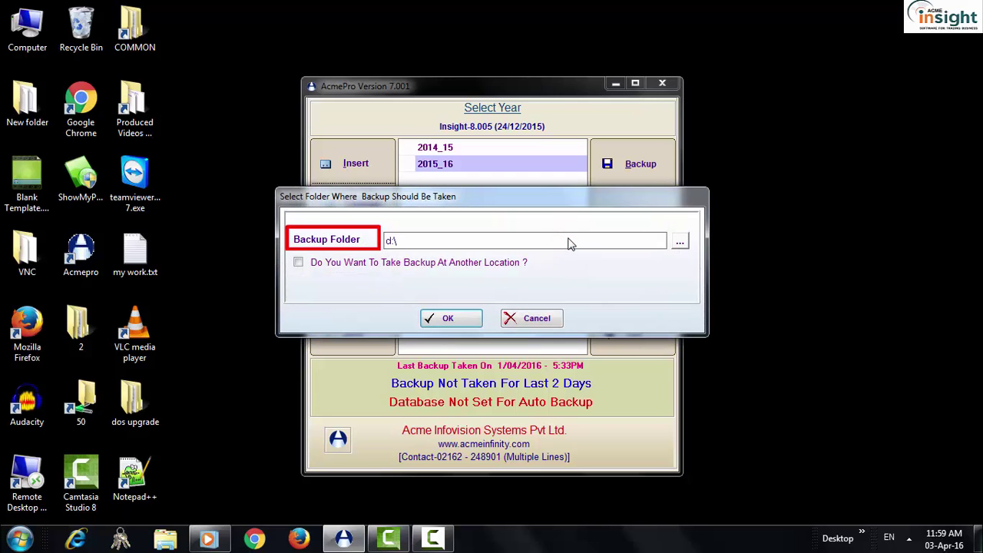
click(679, 241)
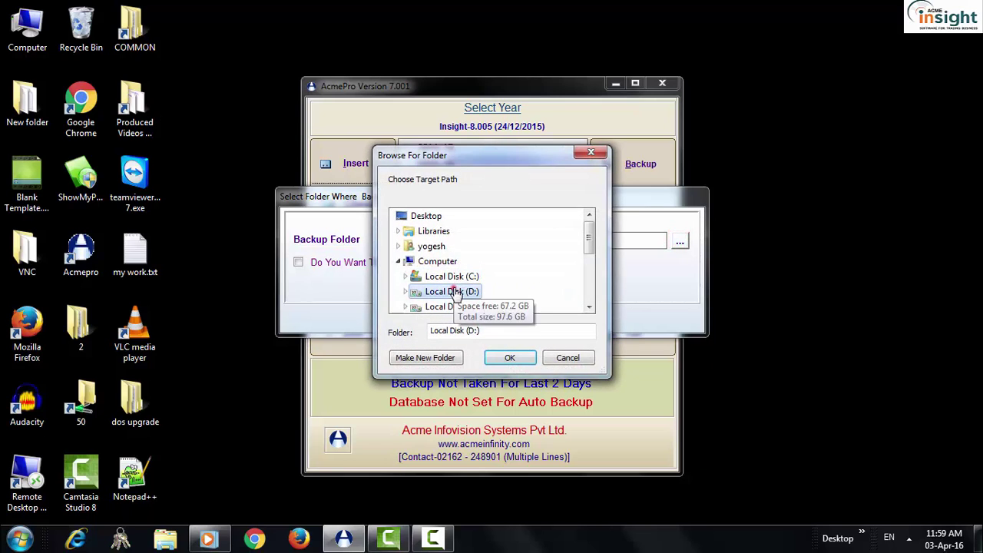
double_click(451, 291)
scroll(457, 292, down, 4)
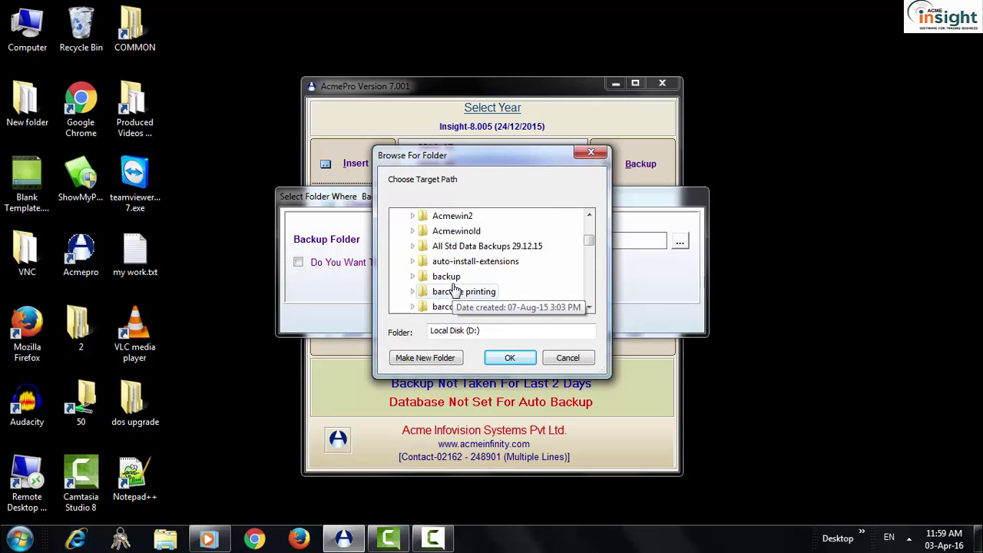
scroll(464, 258, up, 1)
double_click(460, 247)
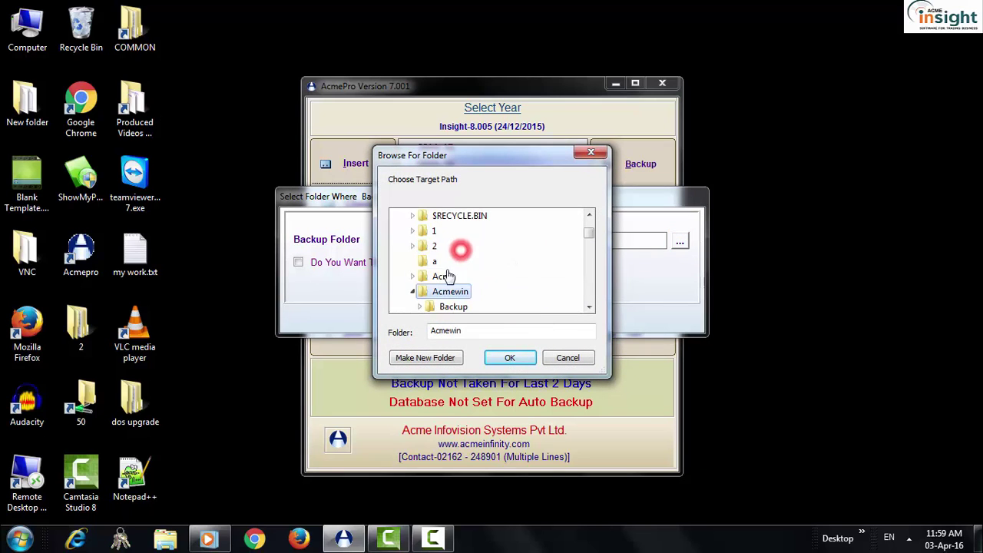
double_click(454, 307)
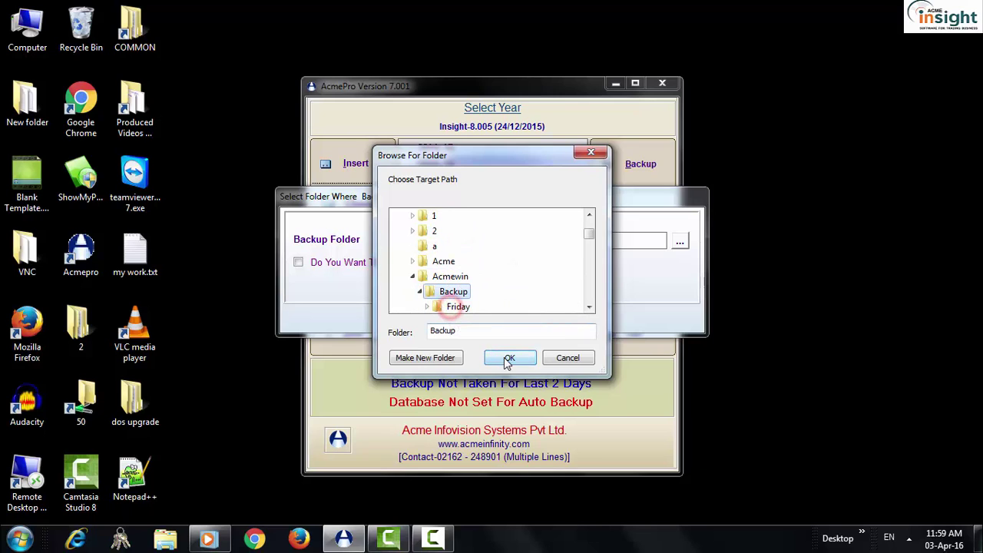
click(509, 358)
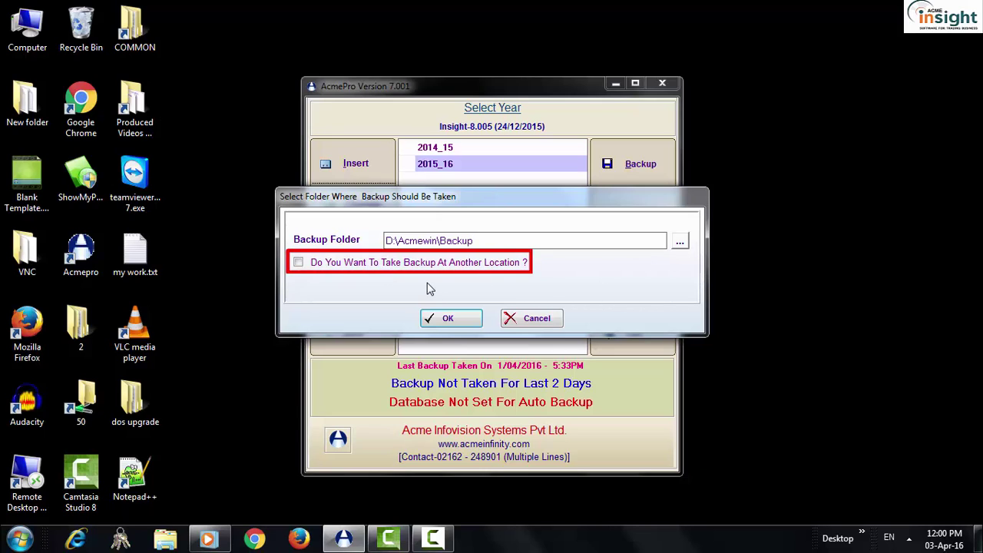
- Enable a second backup location, set it to G:\backup, and start the 2015_16 backup
click(298, 264)
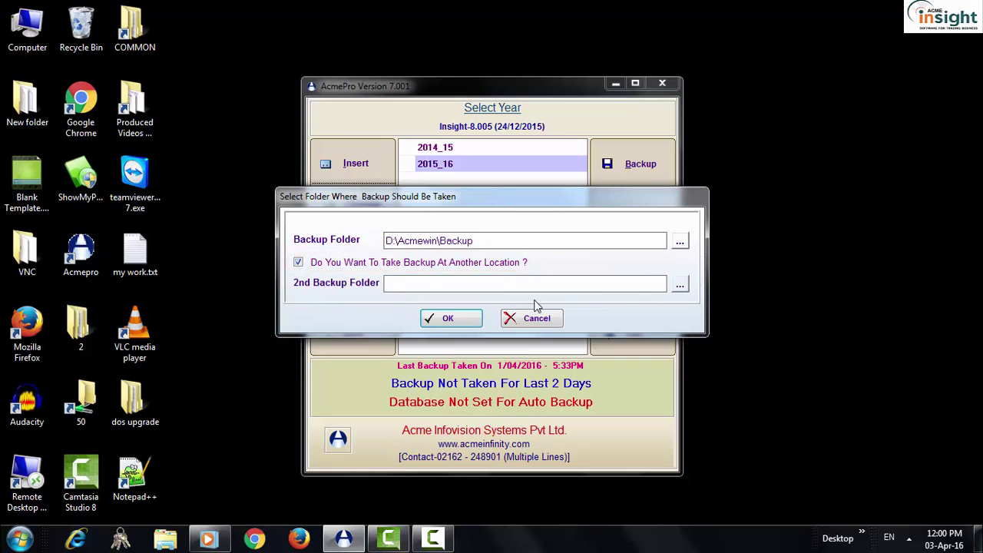
click(679, 285)
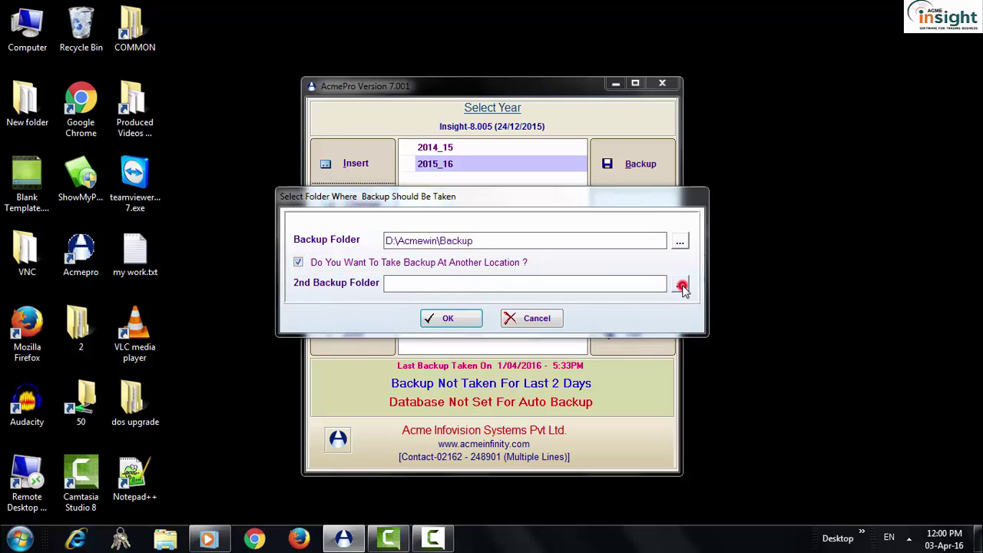
click(458, 234)
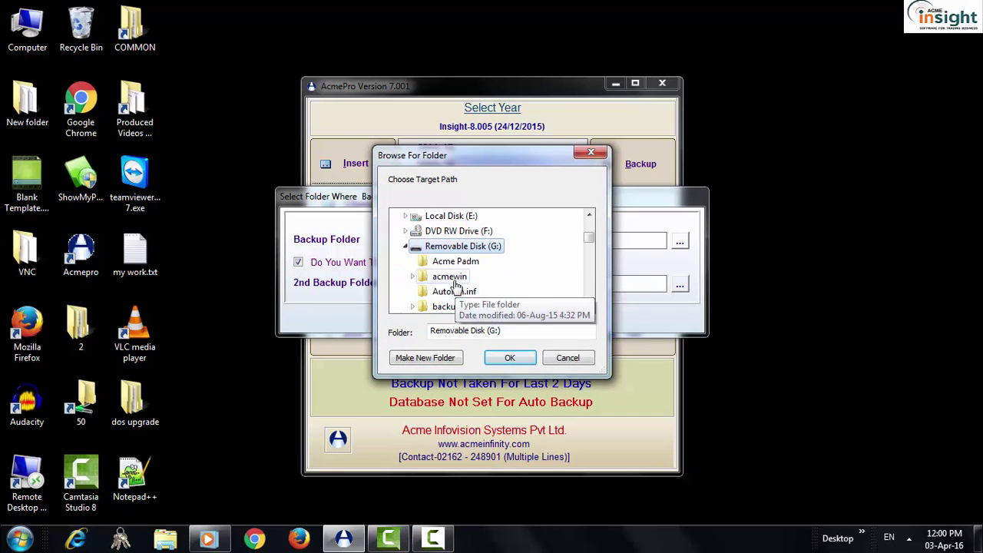
click(449, 301)
click(507, 357)
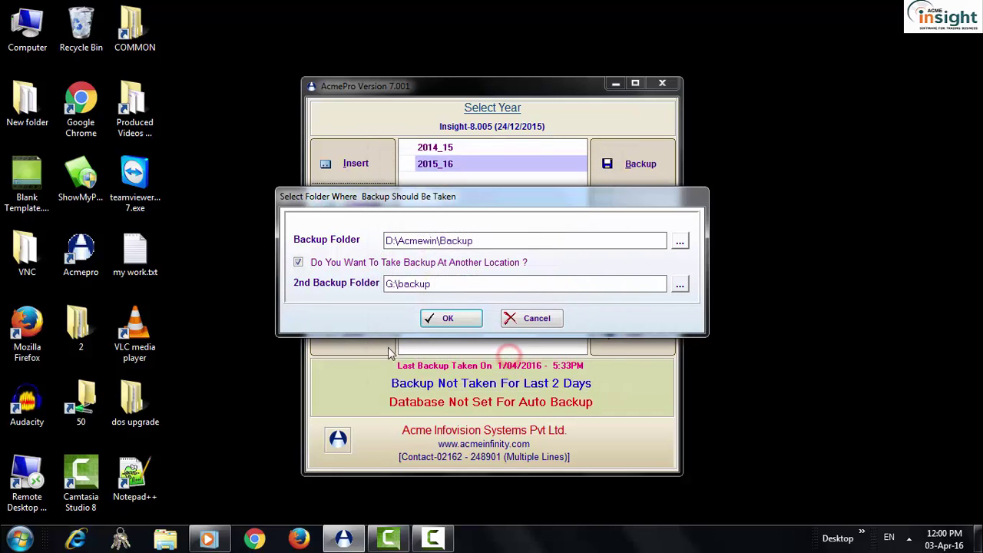
click(476, 325)
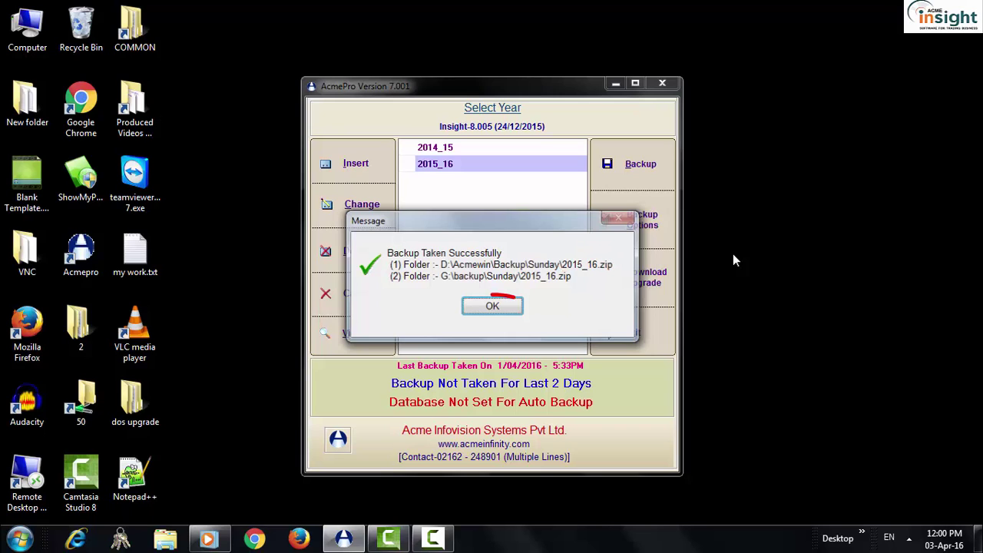
- Acknowledge the data, formats and barcode backup confirmation messages
click(508, 306)
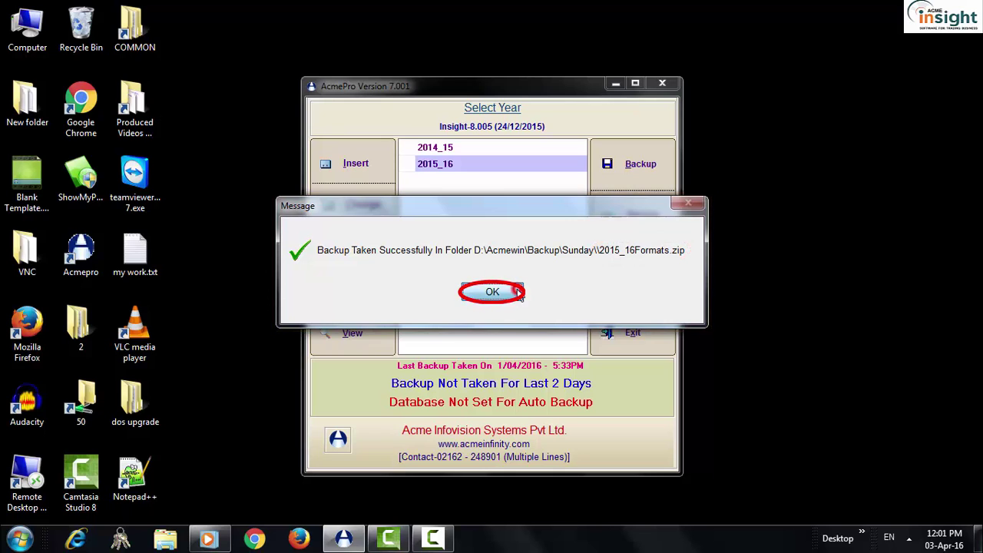
click(518, 294)
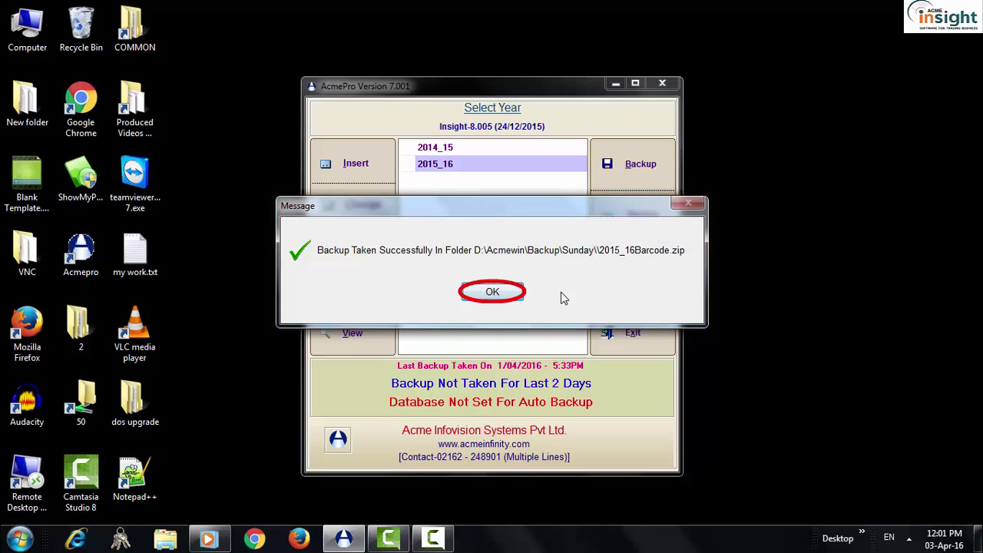
click(492, 293)
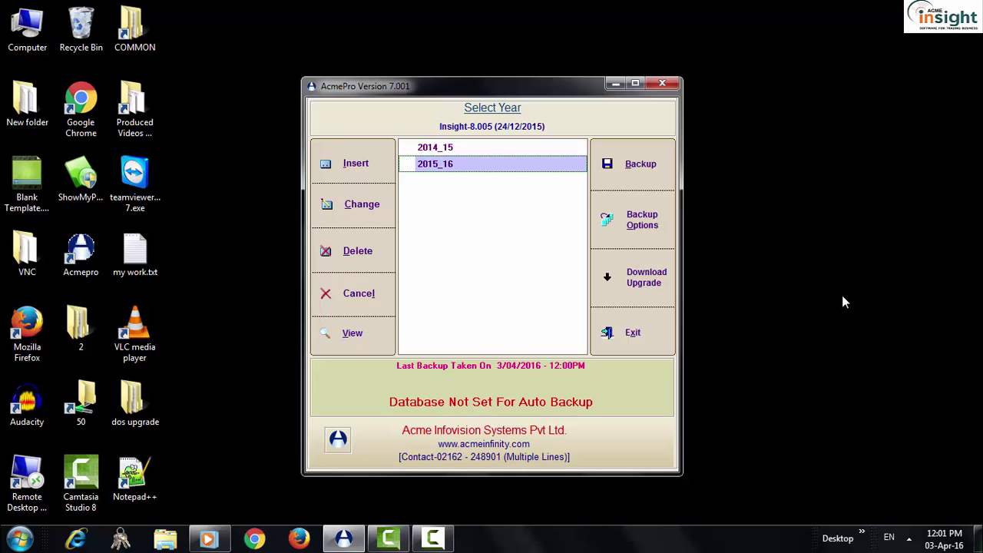
- Show the 2015_16 Backup Options window, moved left over the AcmePro window
drag(523, 83, 394, 51)
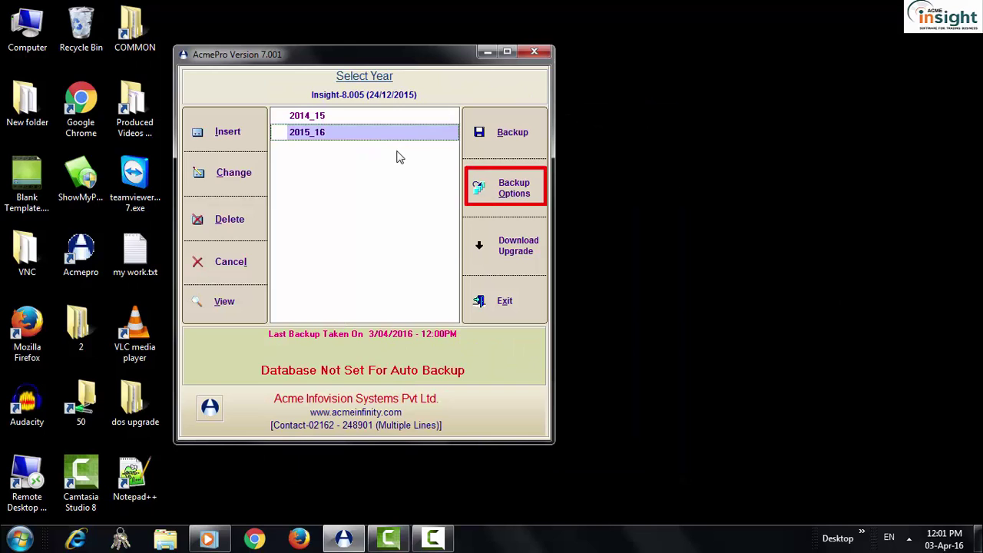
click(504, 187)
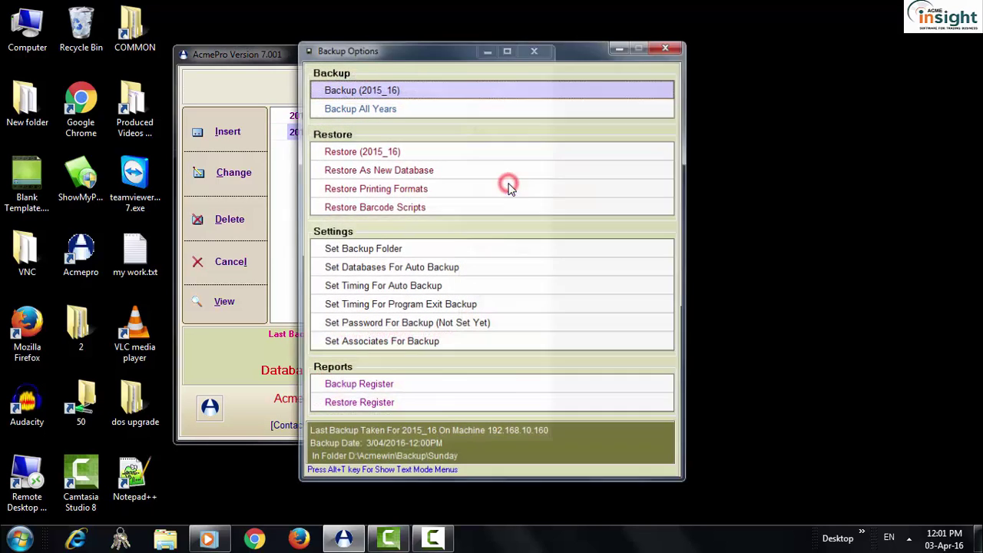
drag(483, 48, 362, 50)
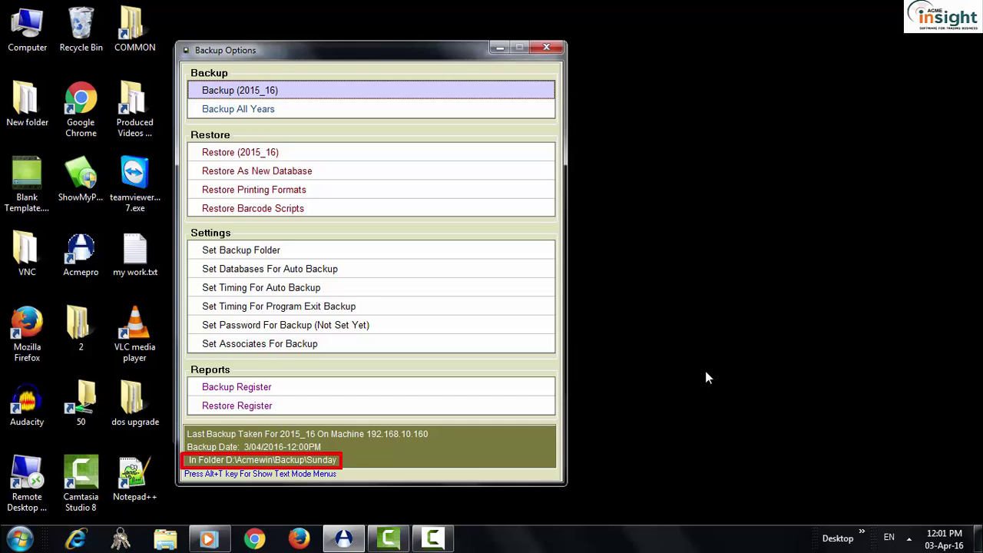
- In a new Explorer window, navigate to D:\Acmewin\Backup\Sunday
key(super)
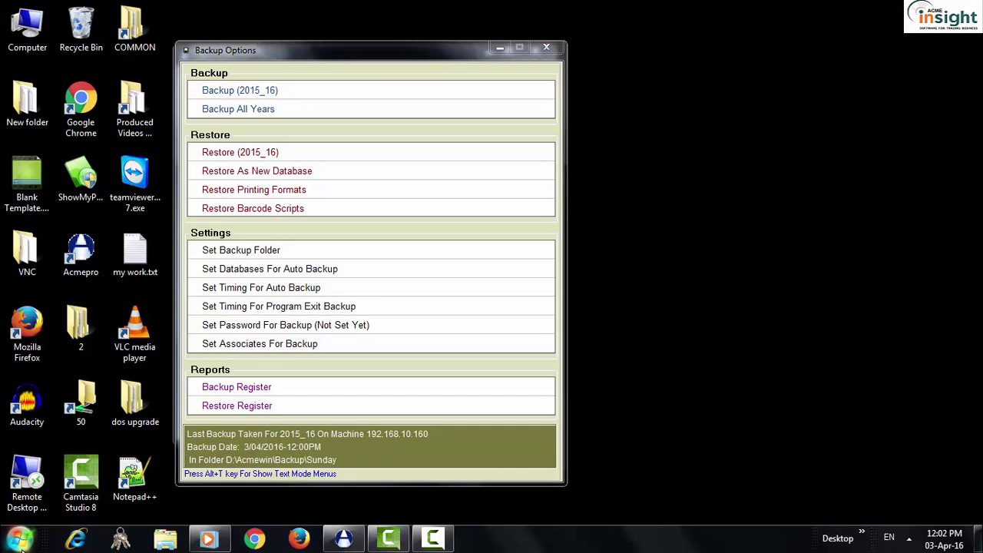
key(Escape)
key(super+e)
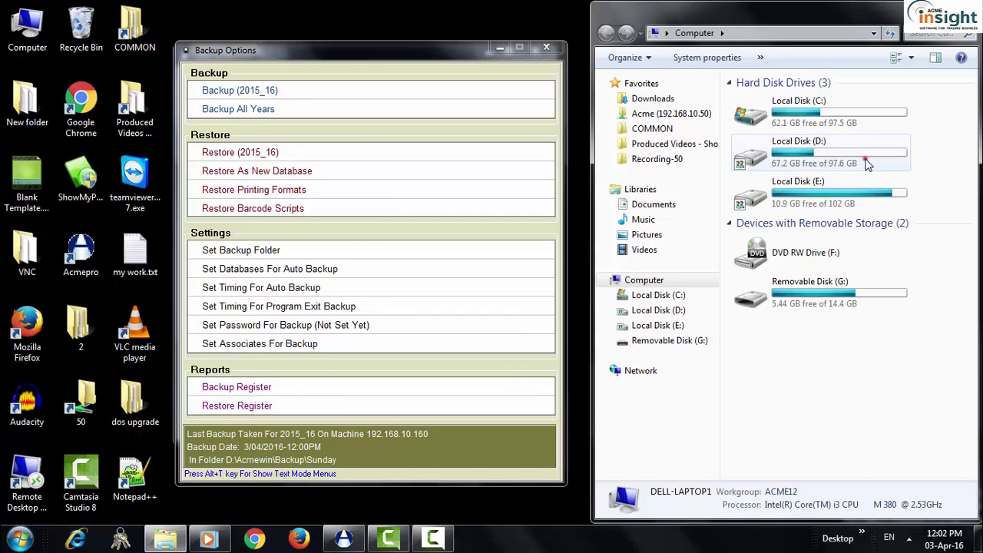
double_click(868, 158)
scroll(819, 160, down, 8)
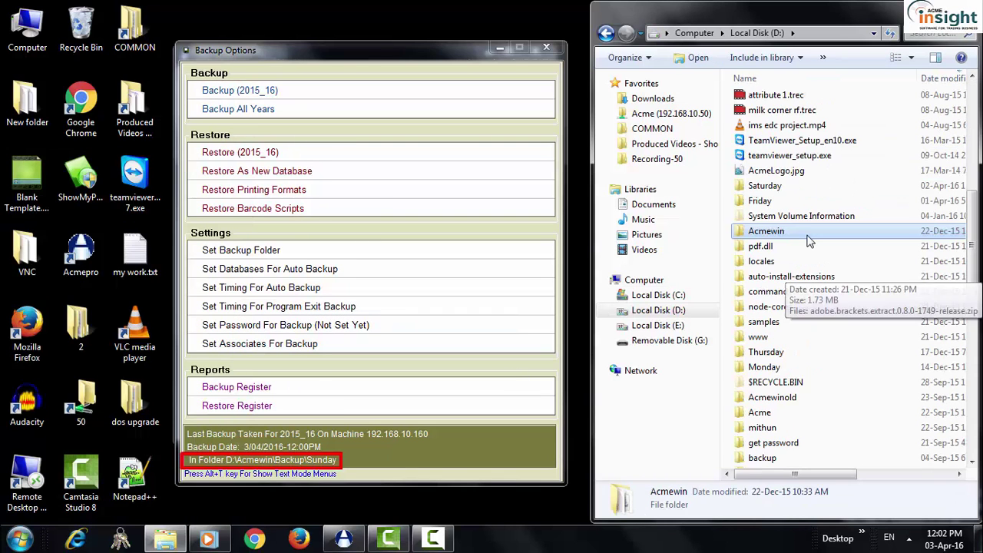
double_click(746, 228)
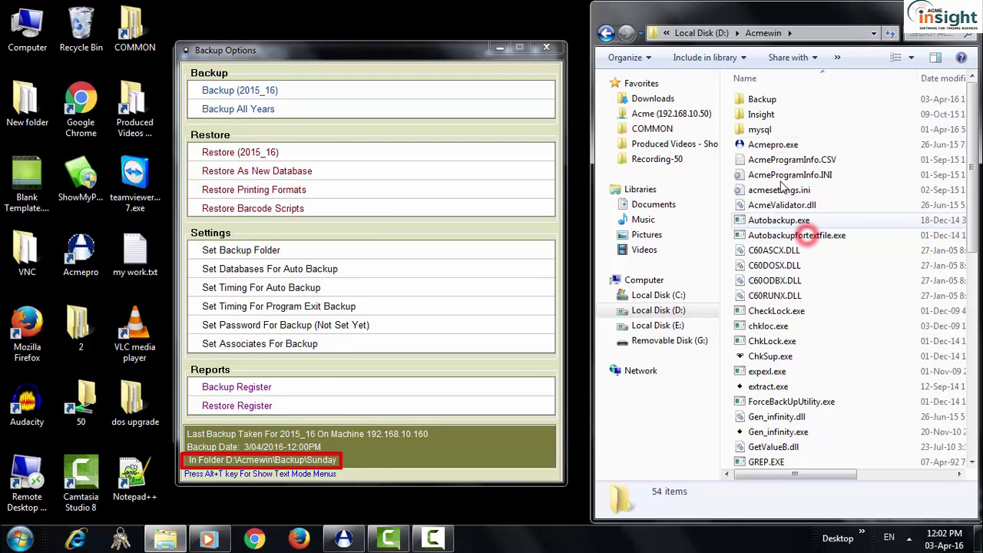
double_click(782, 99)
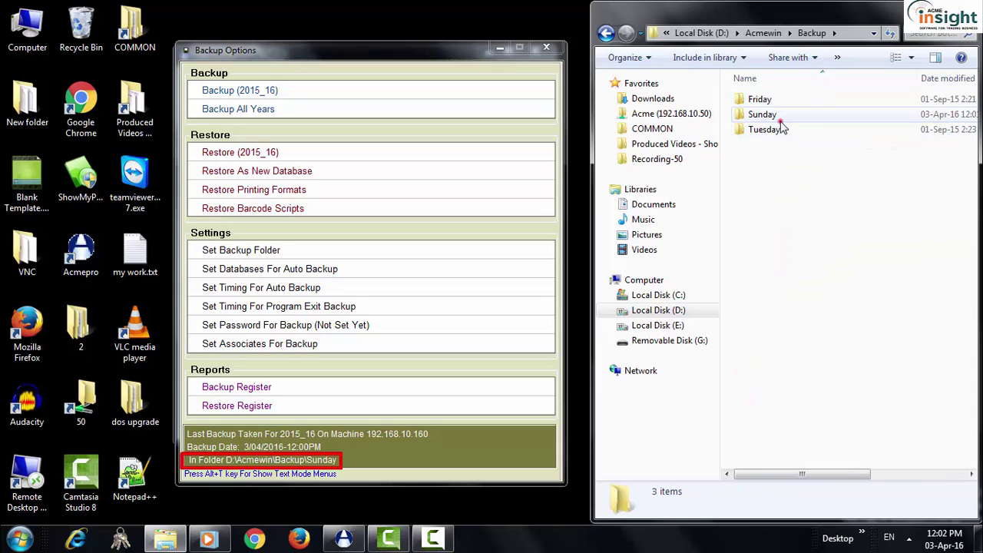
double_click(764, 115)
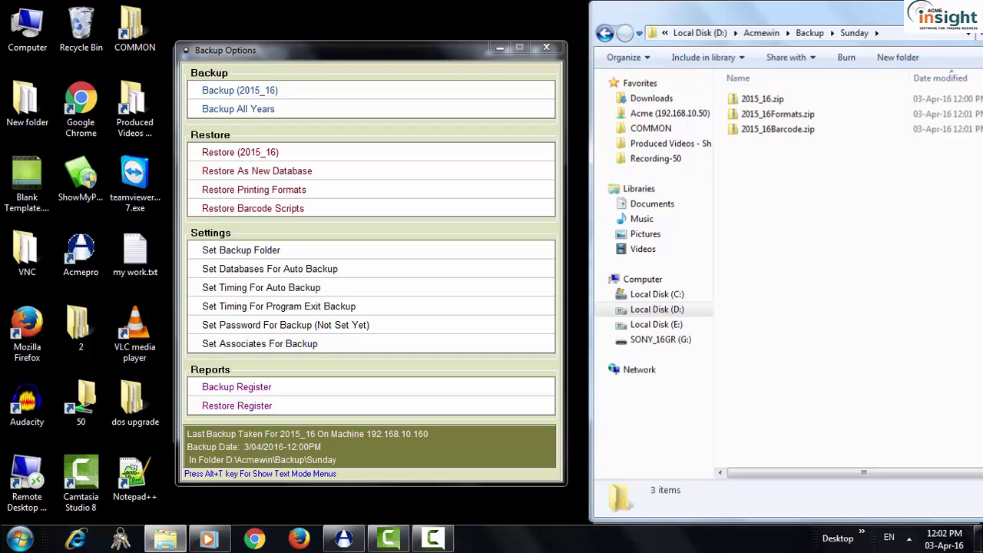
- Copy the three 2015_16 zip files from the Sunday folder
drag(734, 89, 768, 174)
right_click(776, 124)
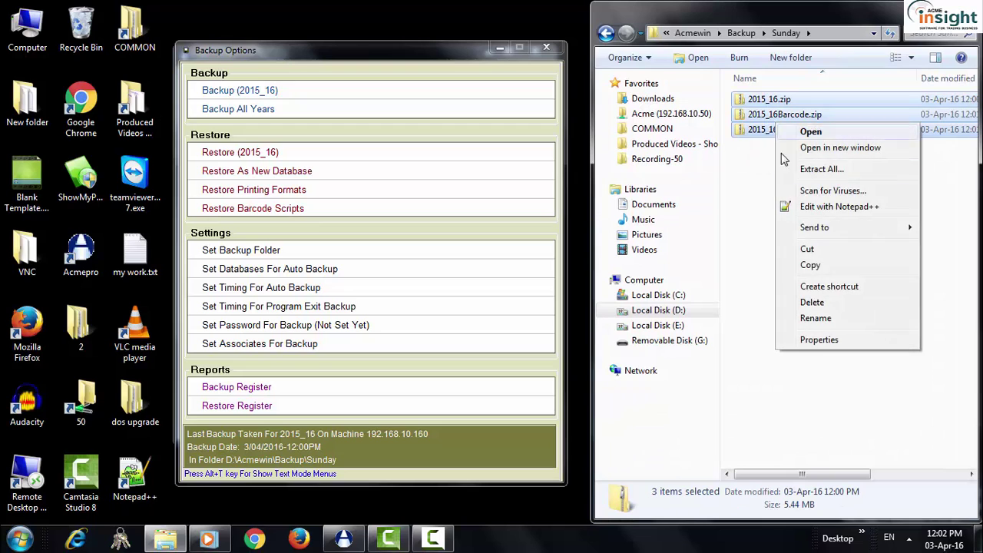
click(812, 265)
- Create a backup1 folder on Removable Disk (G:) and paste the three zips into it
key(super+e)
double_click(439, 185)
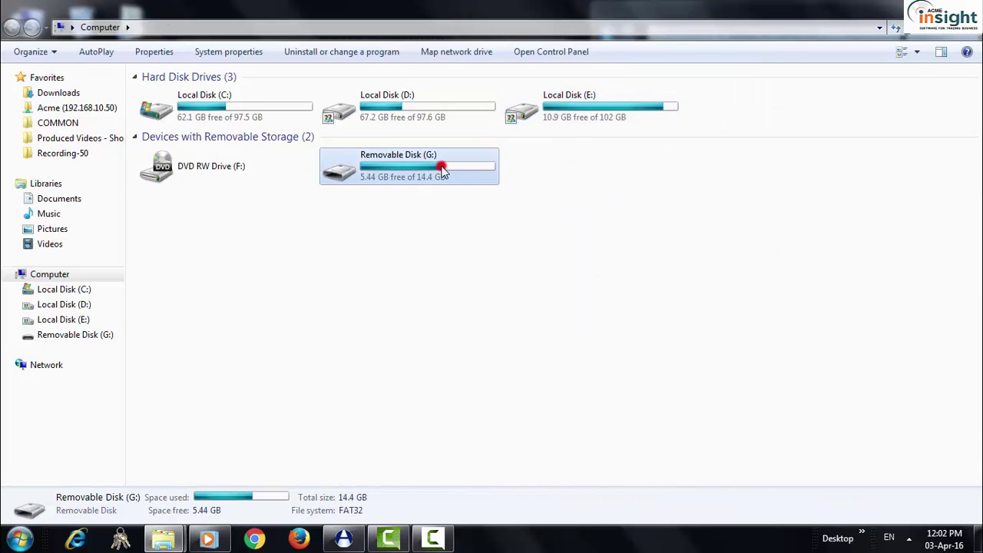
click(210, 51)
text(backup1)
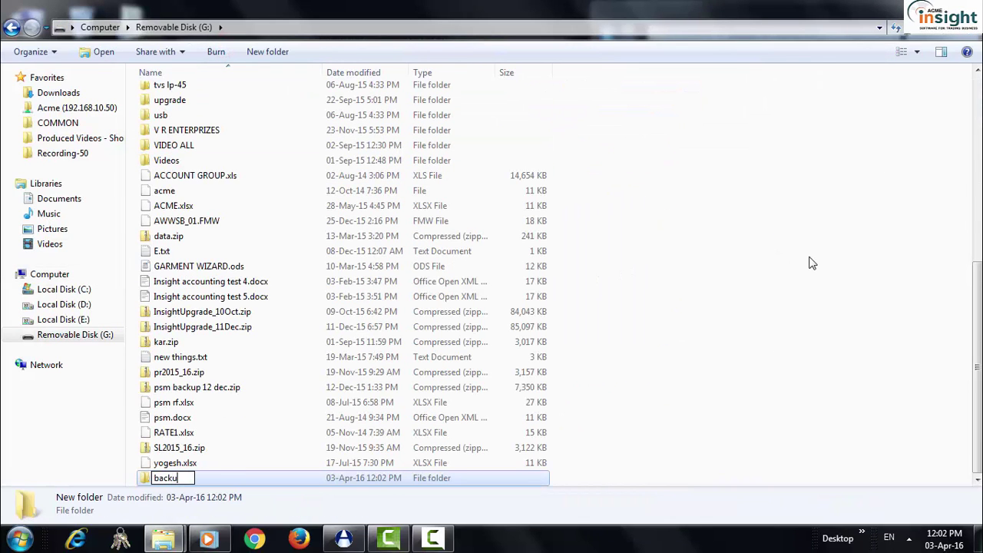
key(Return)
key(Return)
right_click(261, 216)
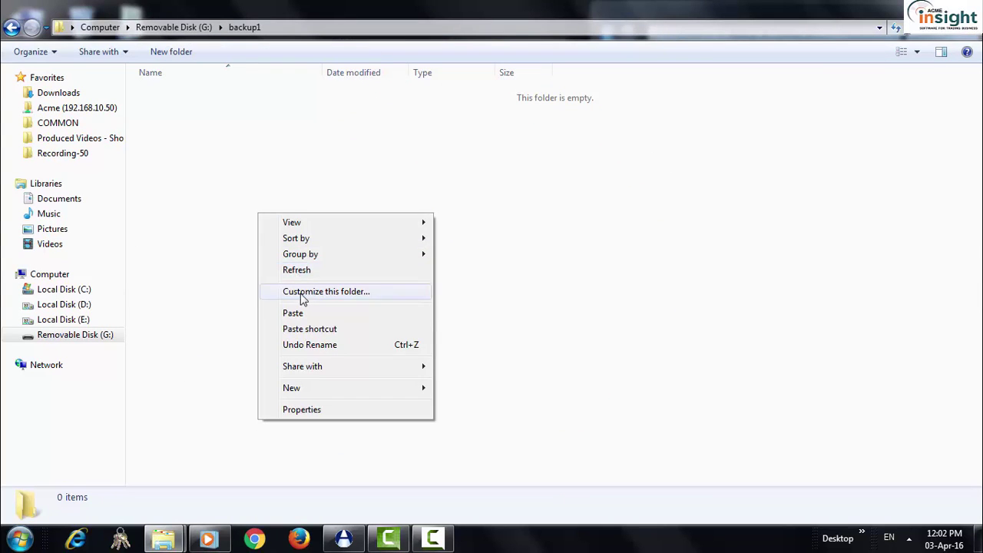
click(306, 313)
click(371, 216)
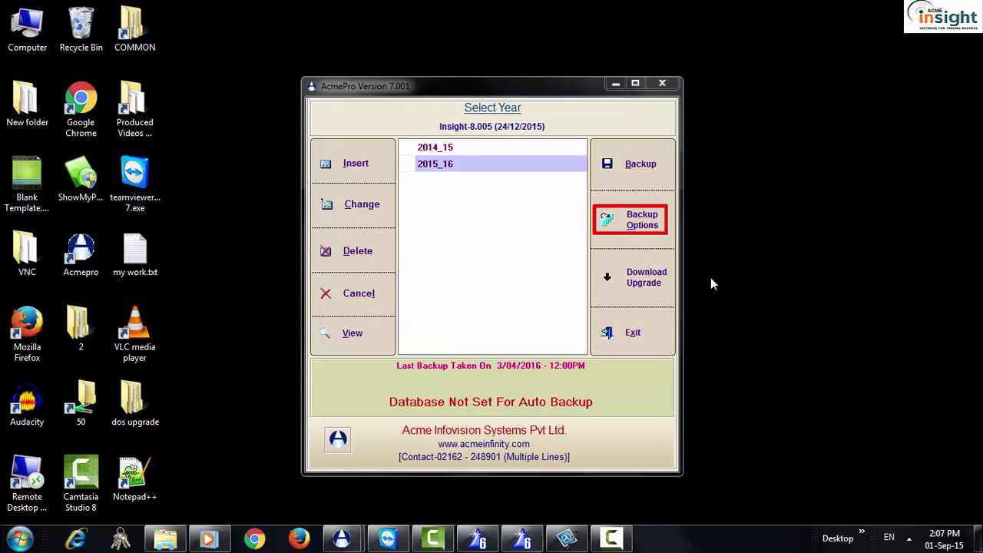
- Preview the Backup Register from 1/04/2015 to 30/04/2016 at Page Width zoom
click(642, 220)
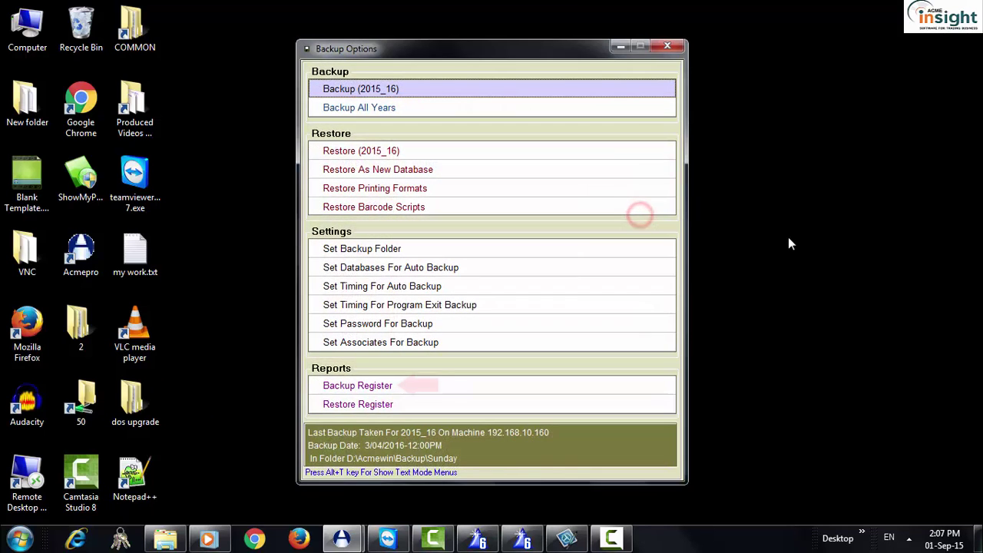
click(450, 389)
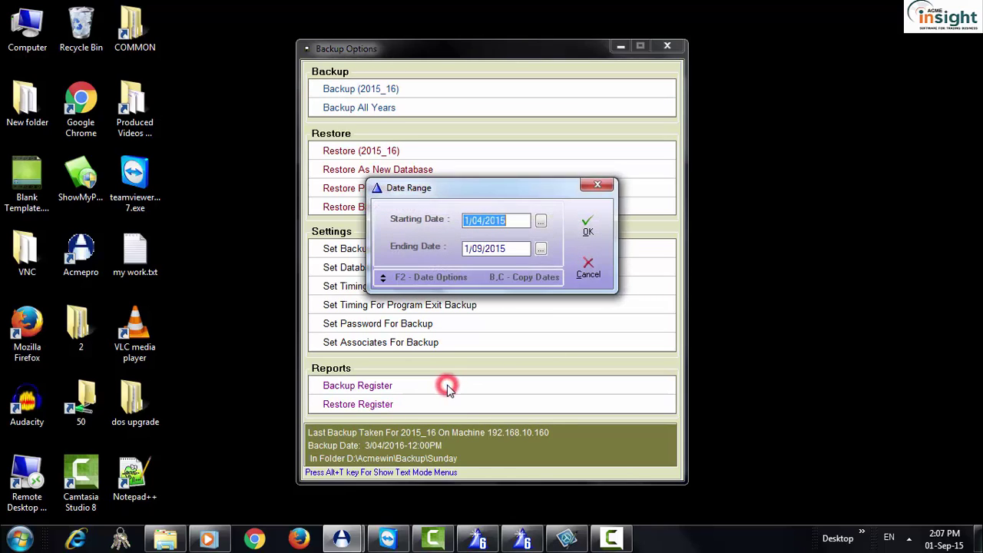
key(Return)
text(300416)
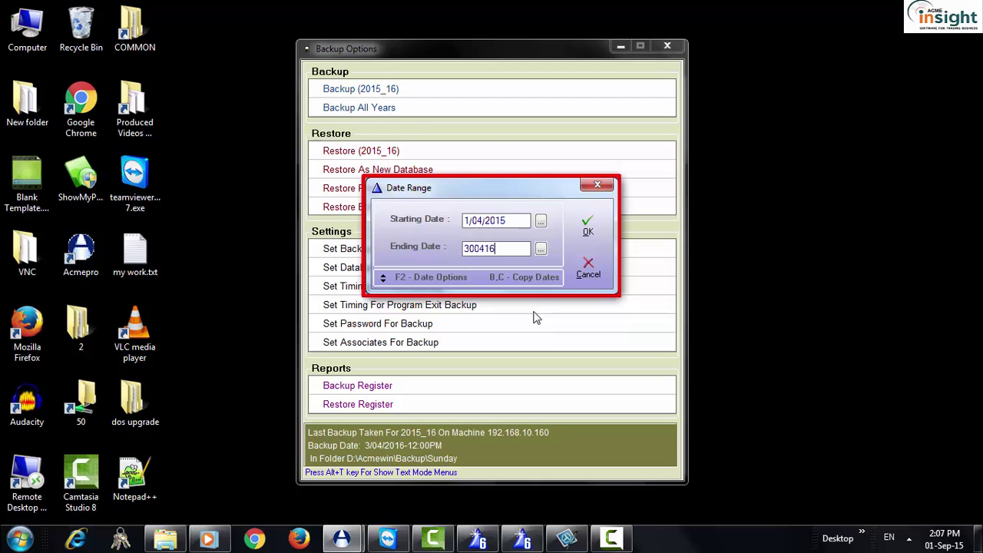
key(Return)
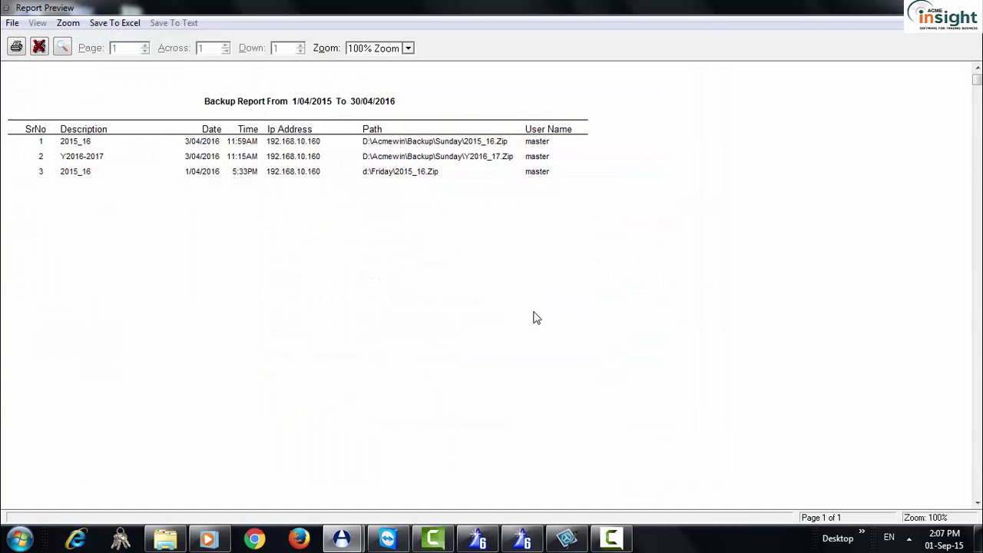
click(536, 317)
click(536, 317)
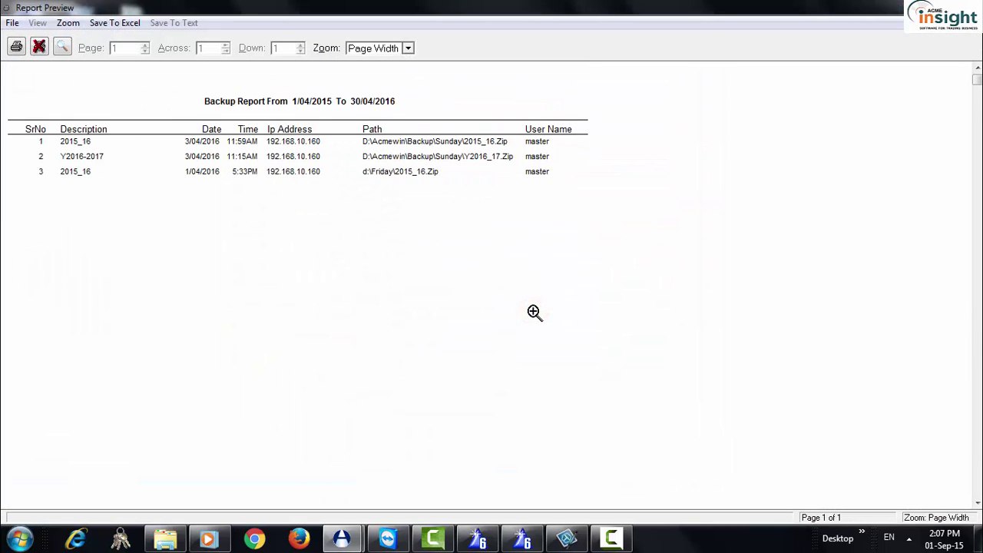